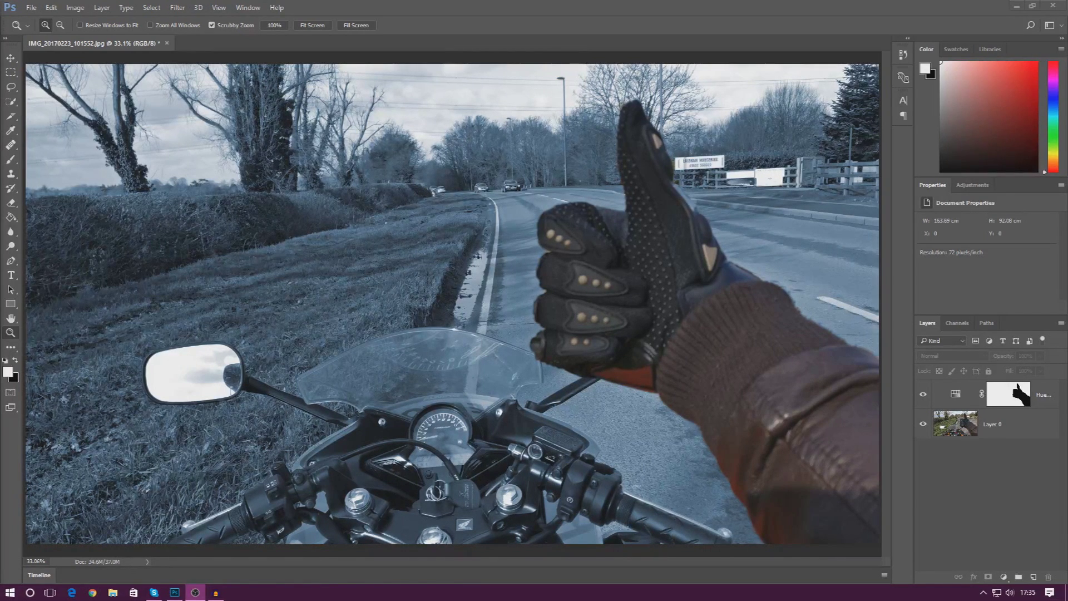
- Delete the existing masked Hue/Saturation adjustment layer above Layer 0
left_click(1018, 401)
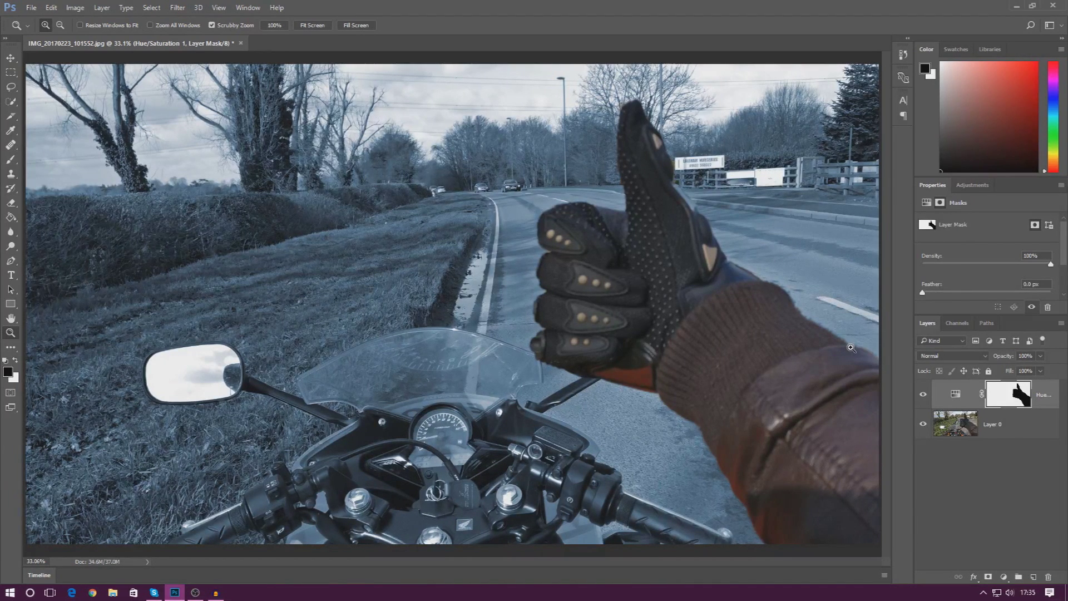
left_click(1036, 402)
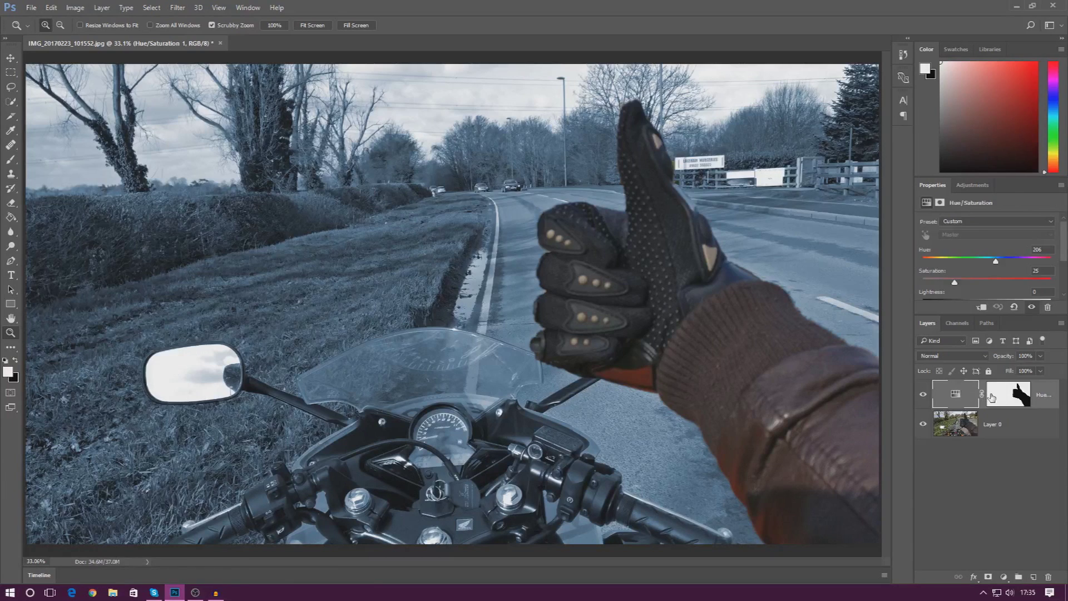
key("Delete")
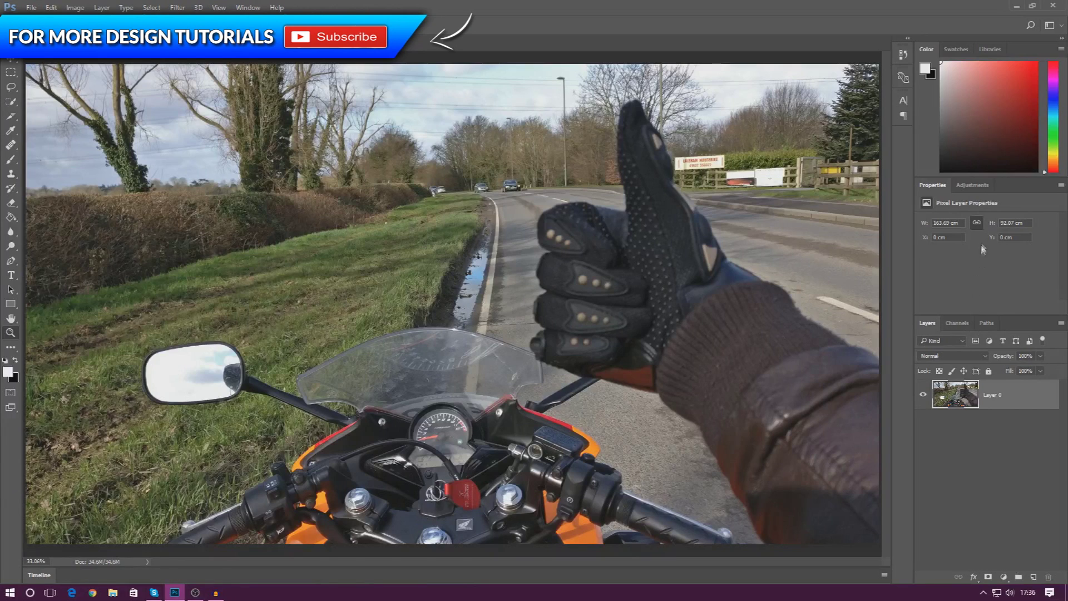
- Add a Hue/Saturation adjustment layer with Colorize enabled and set its hue to 198 for a blue tint
left_click(969, 189)
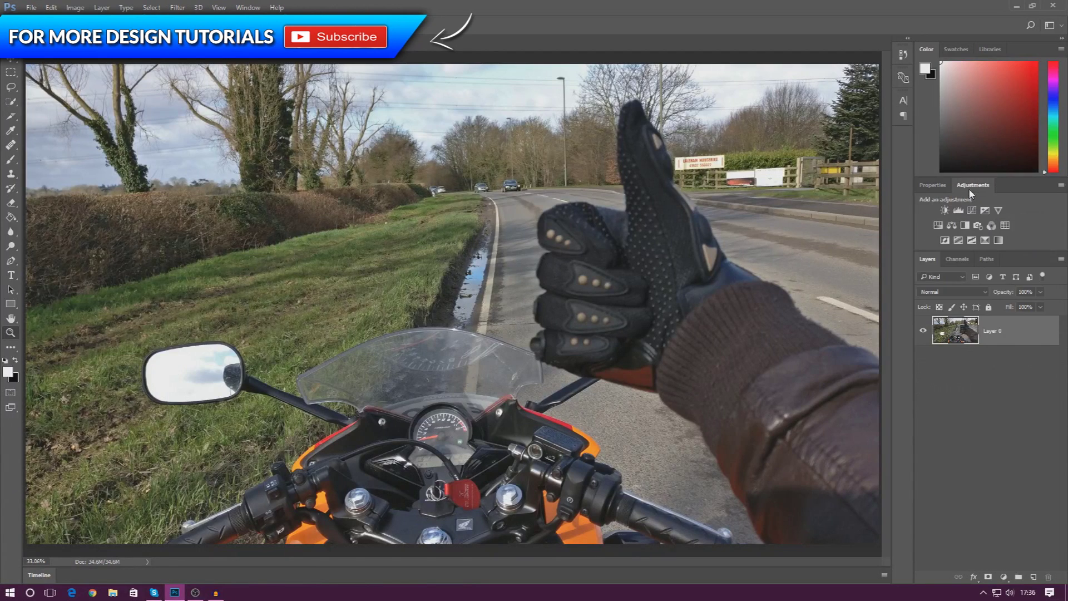
left_click(938, 226)
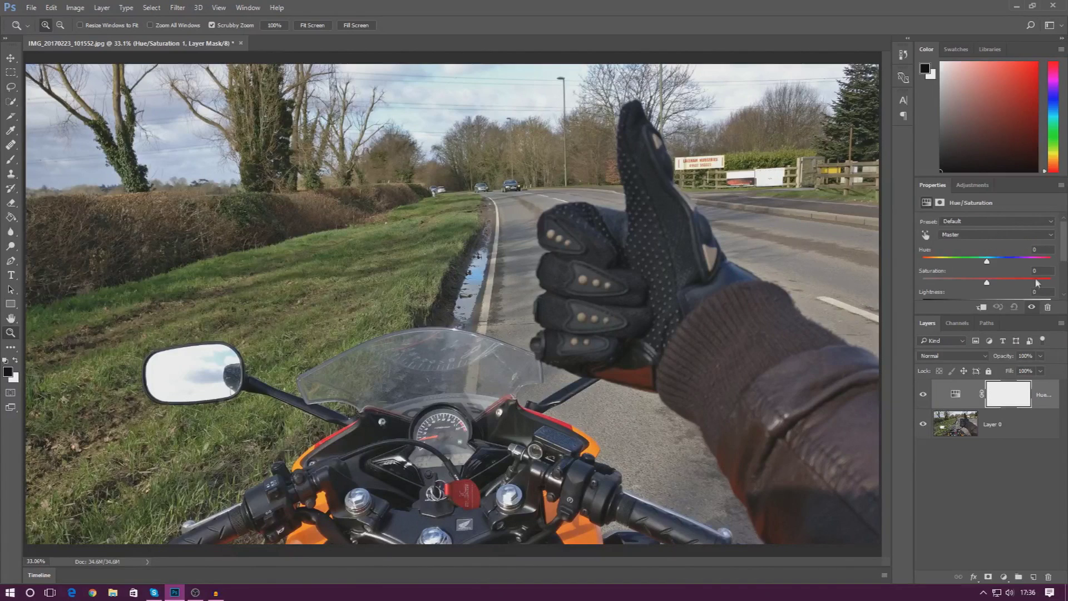
left_click_drag(1066, 251, 1066, 264)
left_click(978, 289)
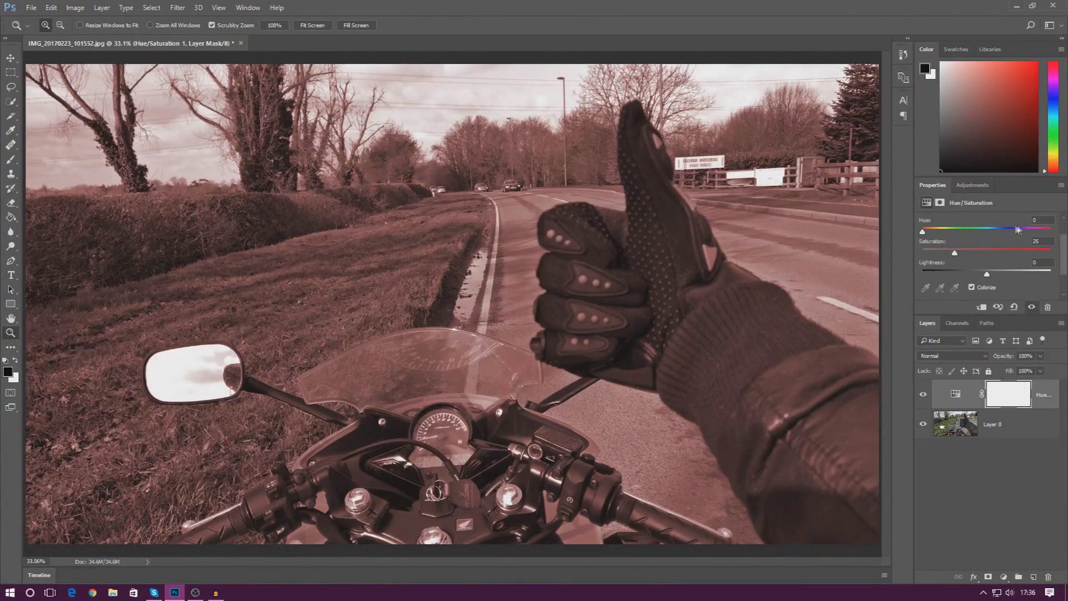
left_click(987, 230)
left_click_drag(987, 230, 995, 232)
- Toggle the Hue/Saturation layer's visibility off and on to compare the tinted and original photo
left_click(924, 395)
left_click(923, 394)
left_click(923, 394)
left_click(924, 395)
- Switch between the Hue/Saturation adjustment and its layer mask to examine their properties, ending on the mask
left_click(1009, 398)
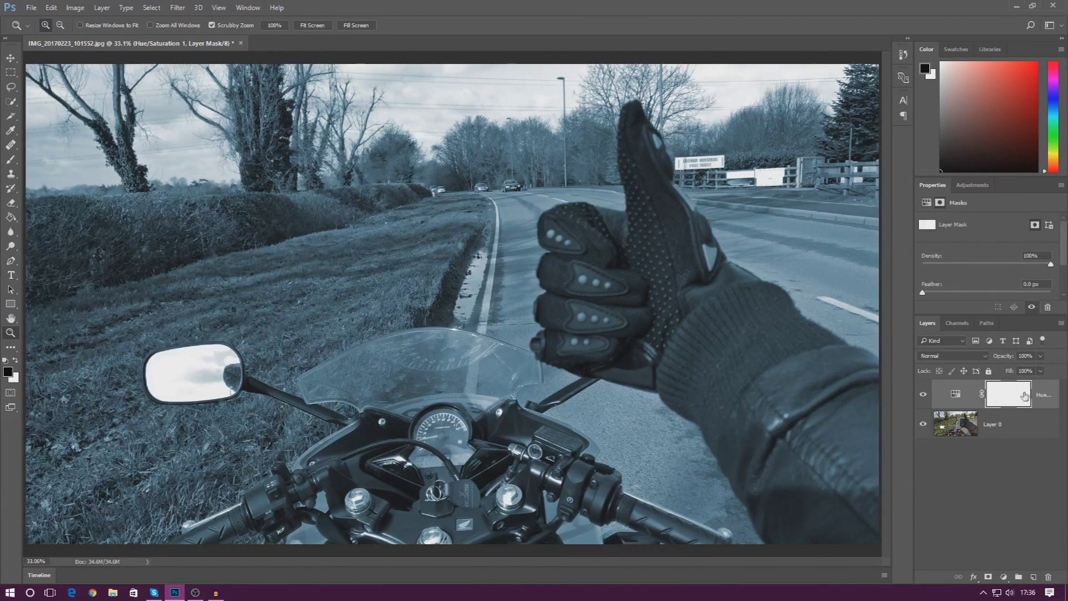
left_click(966, 394)
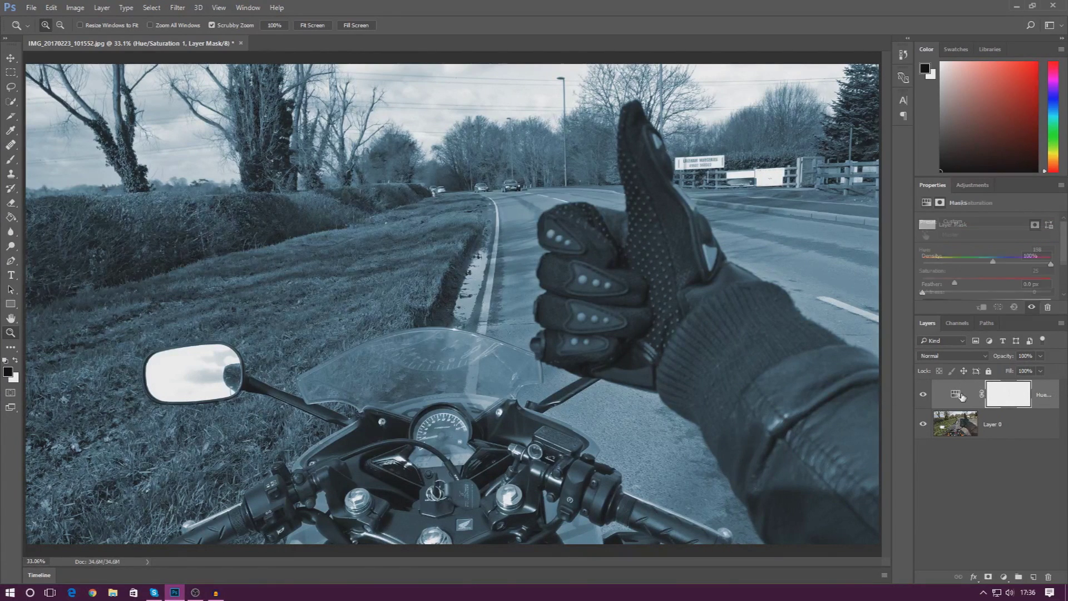
left_click(1018, 397)
left_click(960, 395)
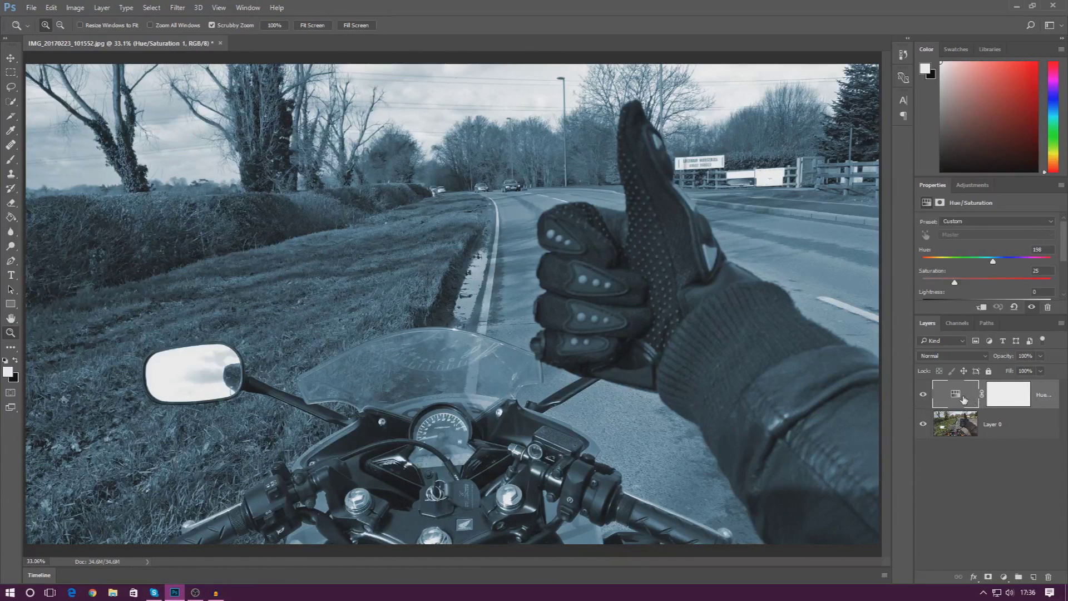
left_click(1004, 396)
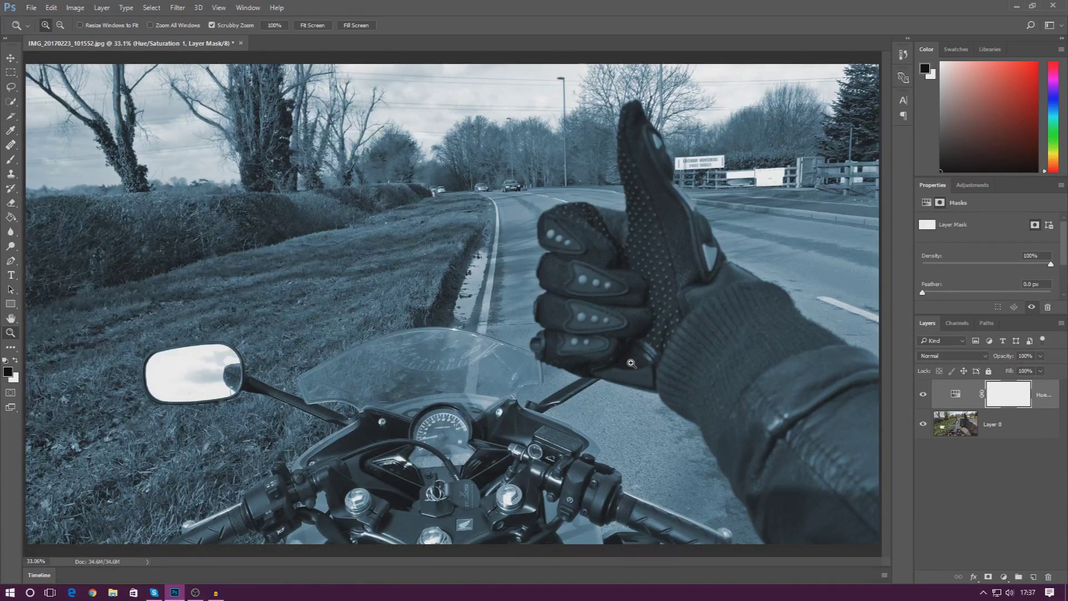
- Brush black onto the Hue/Saturation mask over the gloved hand and sleeve to reveal their original colours
left_click_drag(512, 185, 315, 365)
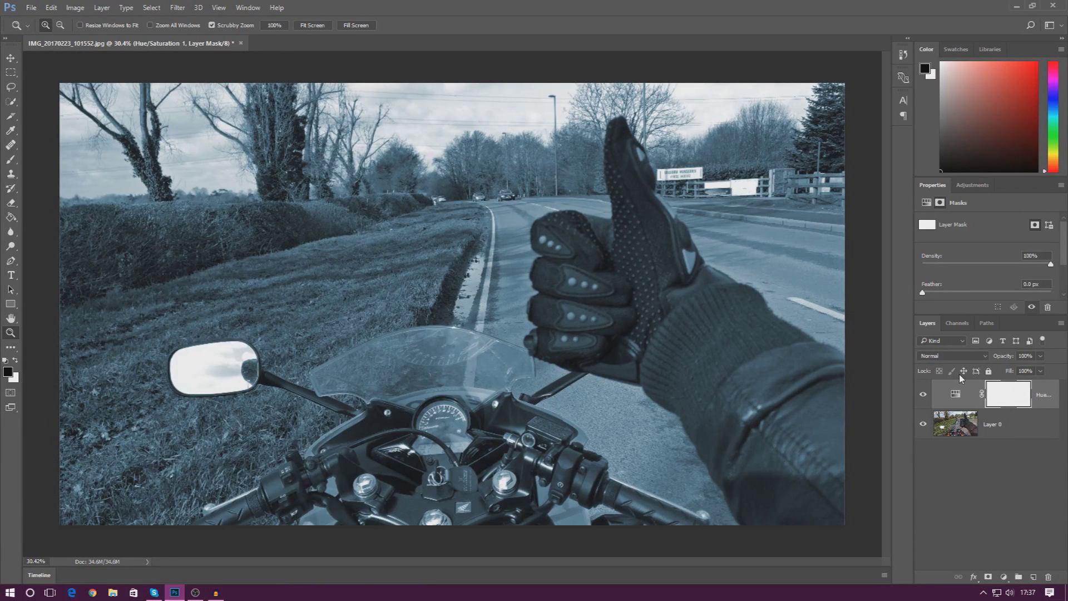
left_click_drag(733, 356, 731, 381)
left_click(11, 160)
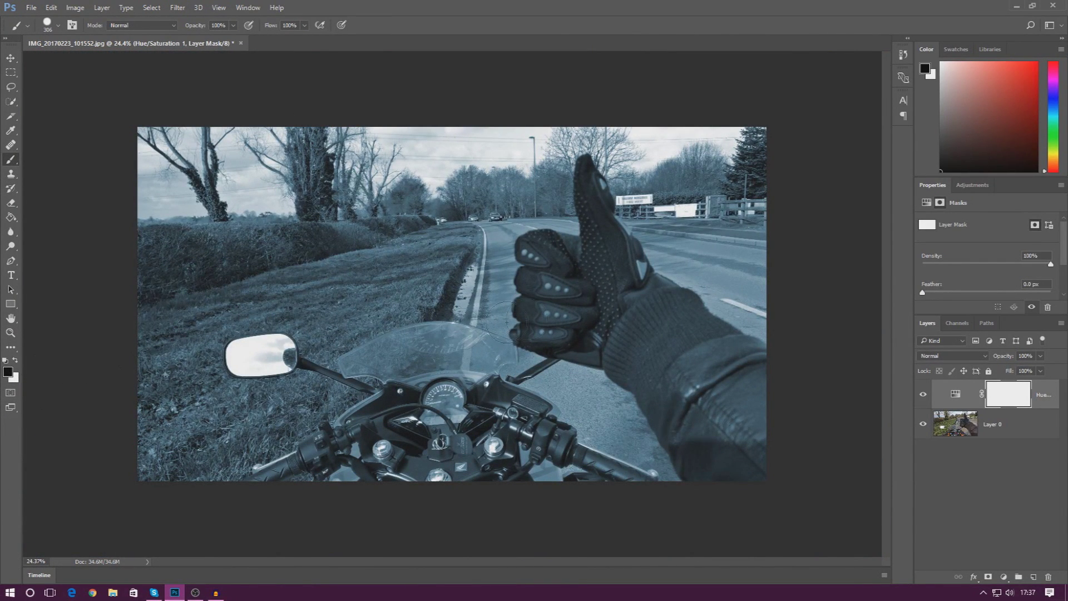
mouse_move(598, 314)
left_mouse_down()
mouse_move(727, 394)
mouse_move(761, 430)
mouse_move(637, 340)
mouse_move(718, 426)
left_mouse_up()
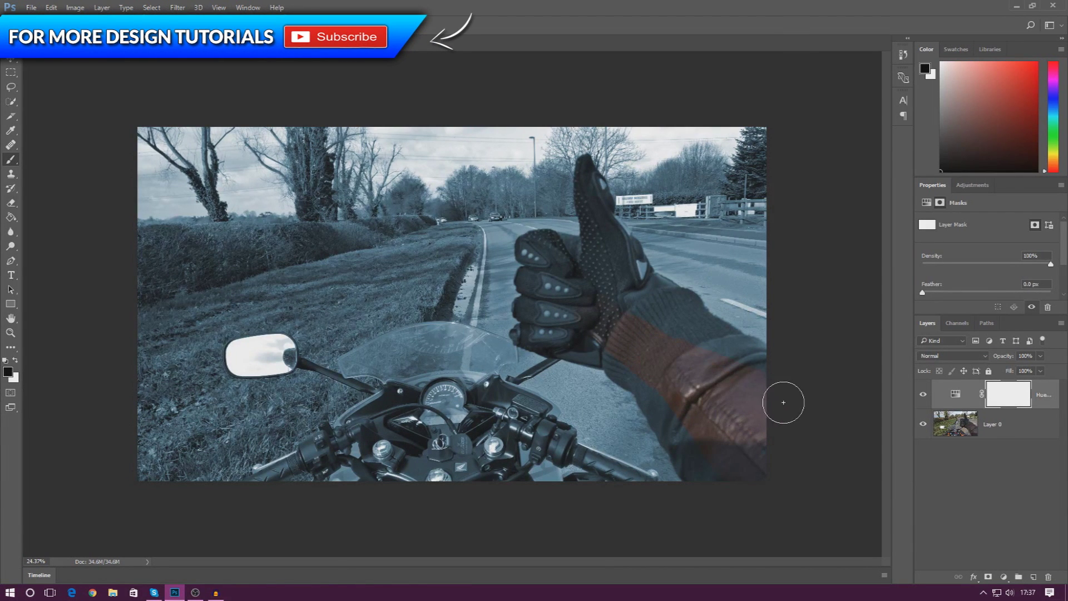
mouse_move(713, 349)
left_mouse_down()
mouse_move(770, 363)
mouse_move(682, 334)
mouse_move(716, 341)
mouse_move(628, 280)
mouse_move(591, 183)
mouse_move(639, 298)
mouse_move(632, 243)
mouse_move(697, 397)
mouse_move(580, 237)
mouse_move(575, 260)
mouse_move(532, 237)
mouse_move(569, 337)
mouse_move(627, 353)
mouse_move(545, 296)
mouse_move(557, 312)
mouse_move(532, 329)
mouse_move(597, 340)
mouse_move(642, 372)
mouse_move(701, 470)
mouse_move(615, 326)
mouse_move(705, 436)
mouse_move(655, 357)
mouse_move(678, 358)
mouse_move(573, 281)
left_mouse_up()
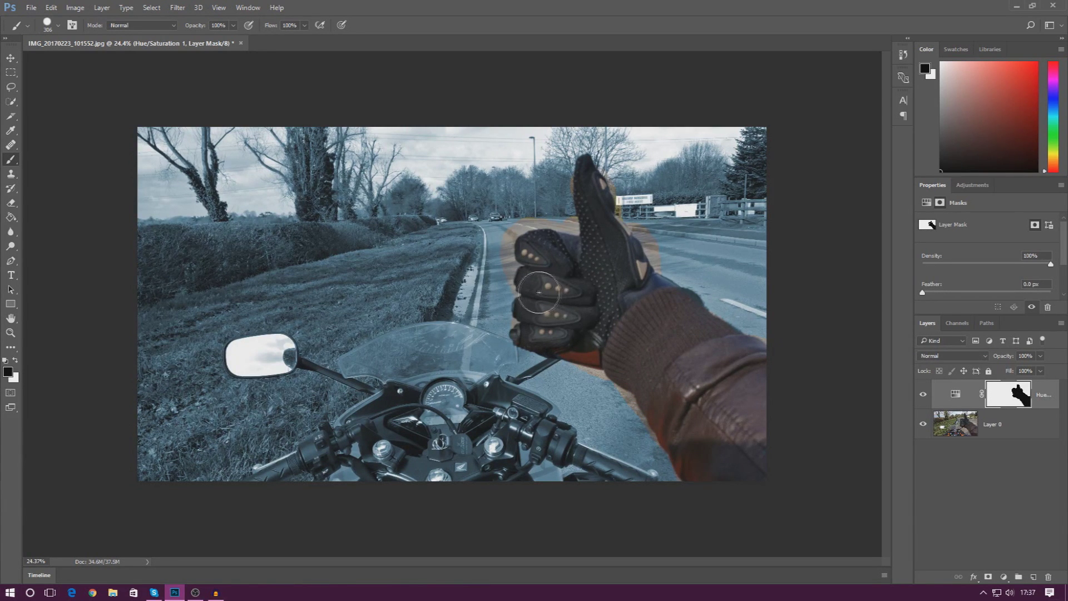
- Undo all the freehand black brush strokes on the Hue/Saturation layer mask
left_click(50, 9)
left_click(76, 20)
left_click(50, 9)
left_click(60, 20)
left_click(53, 7)
left_click(60, 21)
left_click(48, 24)
left_click(50, 21)
key("alt")
key("ctrl+alt+z")
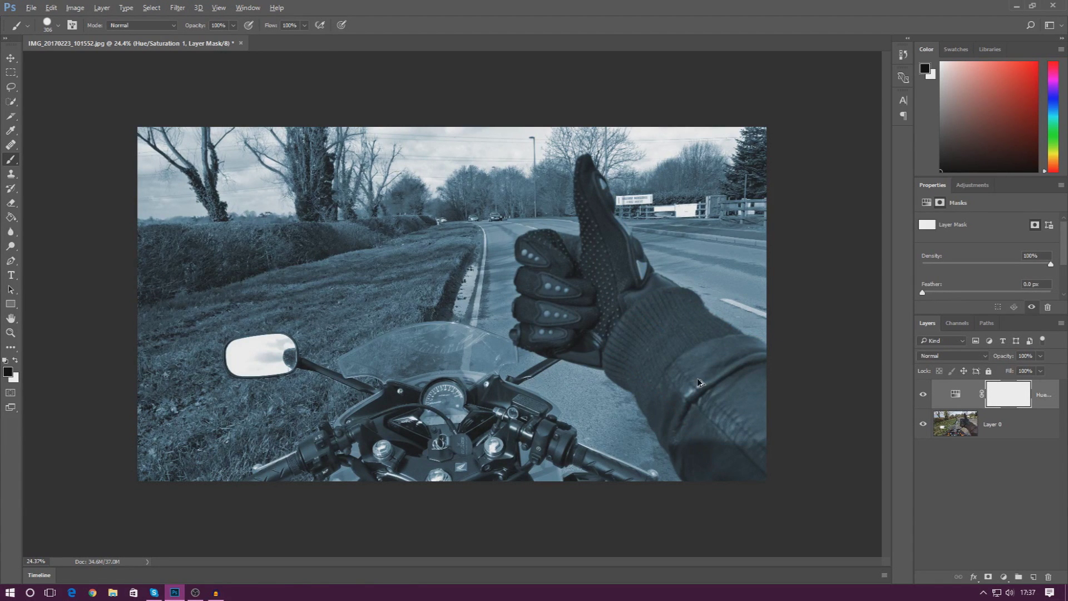
- Select the gloved hand and sleeve with the Quick Selection tool
left_click(11, 87)
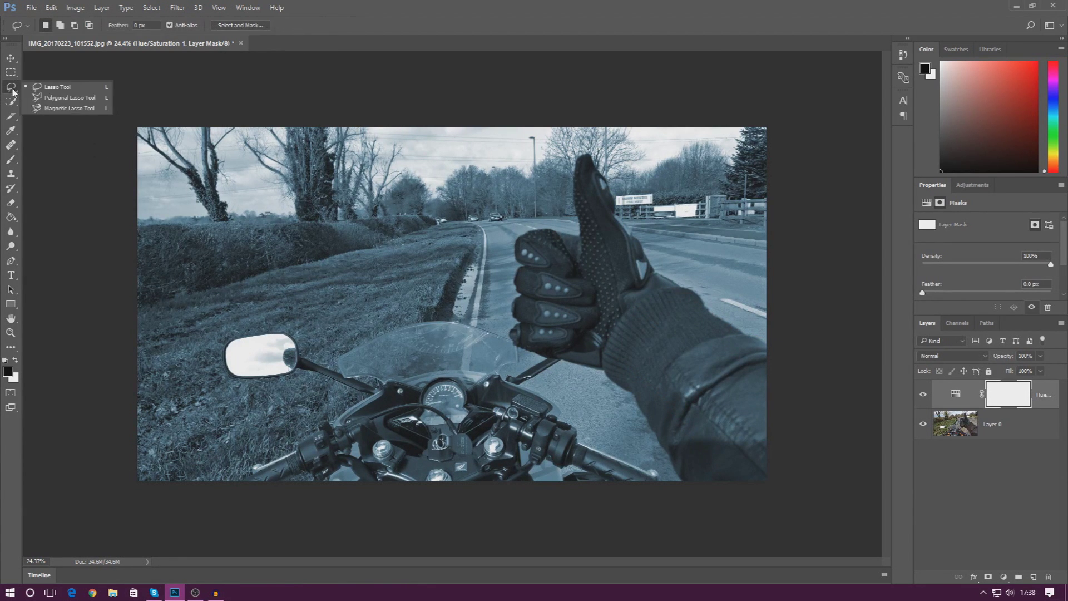
left_click(11, 101)
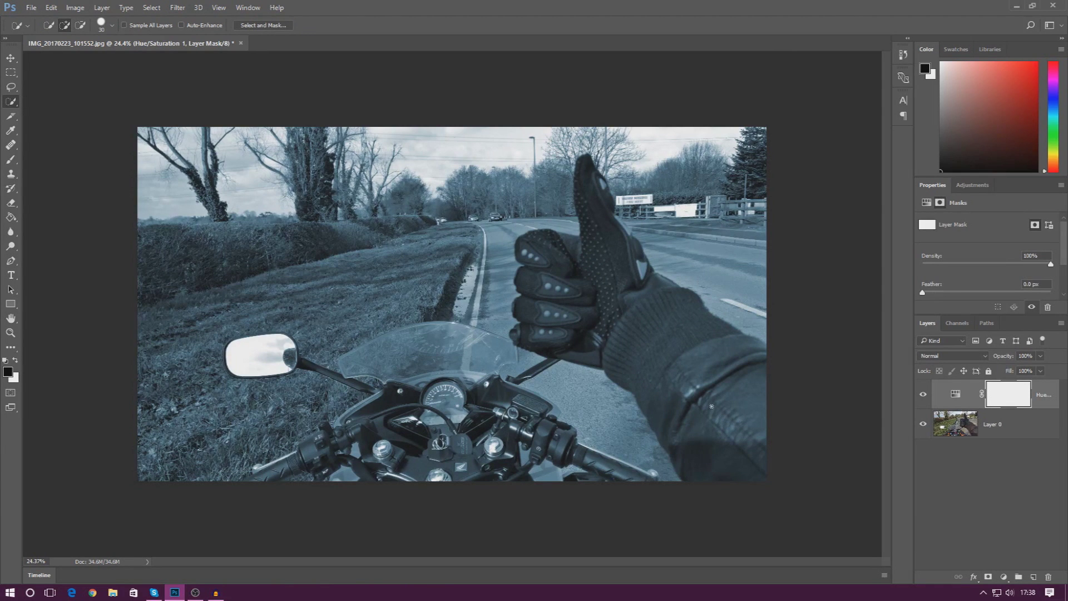
left_click_drag(762, 442, 737, 422)
- Brush black on the mask inside the selection to restore the hand and sleeve's original colours, and deselect
left_click(11, 161)
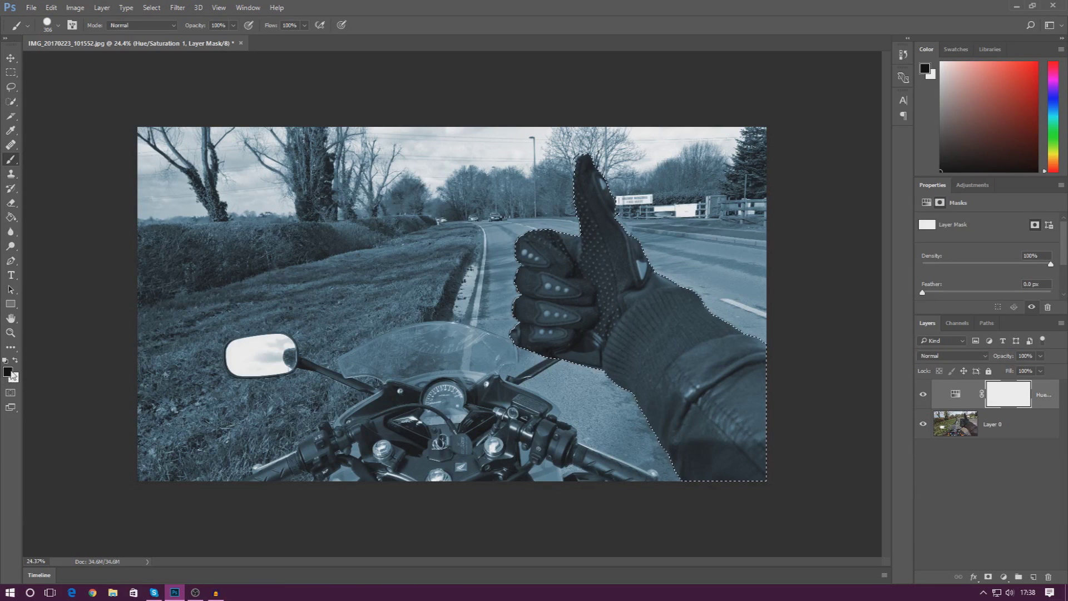
left_click_drag(597, 261, 680, 238)
left_click_drag(800, 393, 678, 341)
left_click_drag(810, 462, 556, 359)
key("ctrl+d")
- Swap the foreground colour to white and brush over the hand on the mask to bring the tint back
left_click(15, 360)
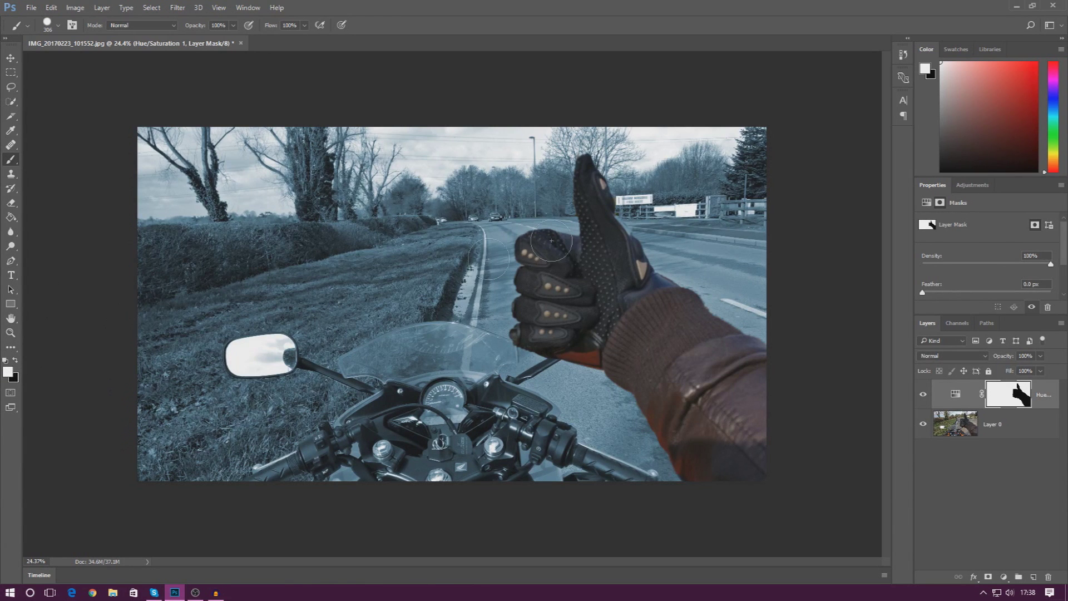
mouse_move(594, 198)
left_mouse_down()
mouse_move(598, 184)
mouse_move(543, 244)
mouse_move(728, 280)
mouse_move(611, 326)
mouse_move(799, 350)
mouse_move(531, 426)
left_mouse_up()
- Undo the white mask strokes and delete the Hue/Saturation adjustment layer
key("ctrl+alt+z")
key("ctrl+alt+z")
key("Delete")
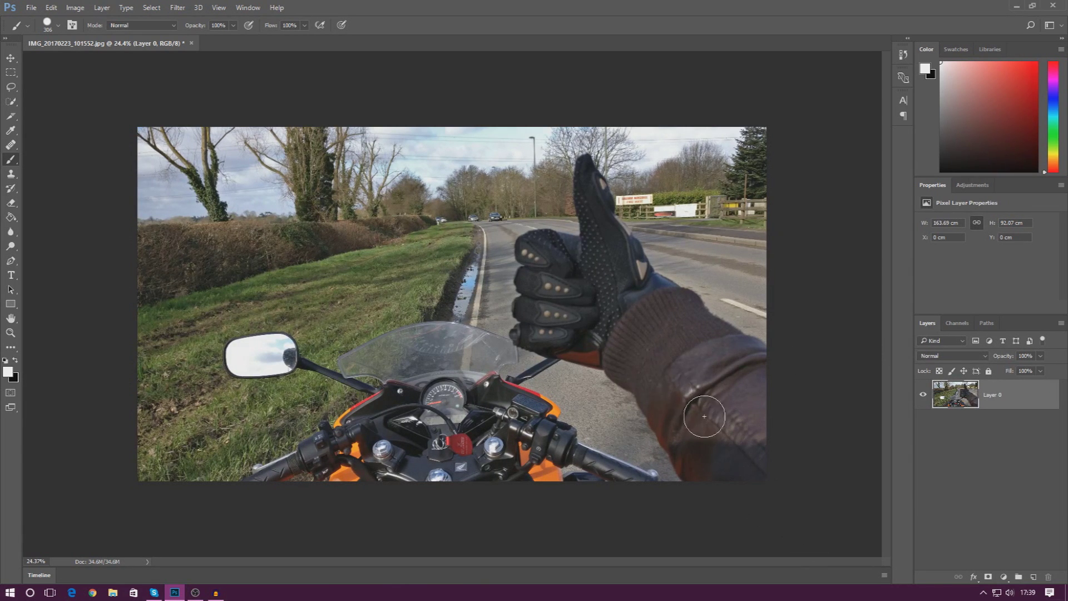
- Quick-select the gloved hand and sleeve on Layer 0 and add a layer mask that isolates the selection
right_click(11, 101)
left_click(61, 102)
left_click(774, 490)
mouse_move(634, 347)
left_mouse_down()
mouse_move(631, 287)
mouse_move(588, 266)
left_mouse_up()
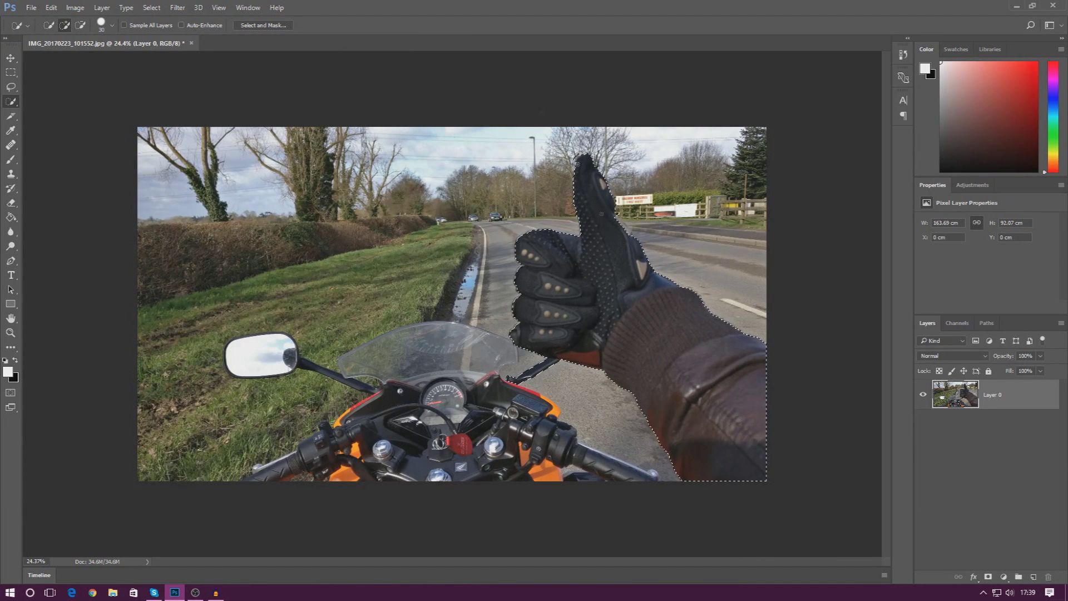
left_click(988, 578)
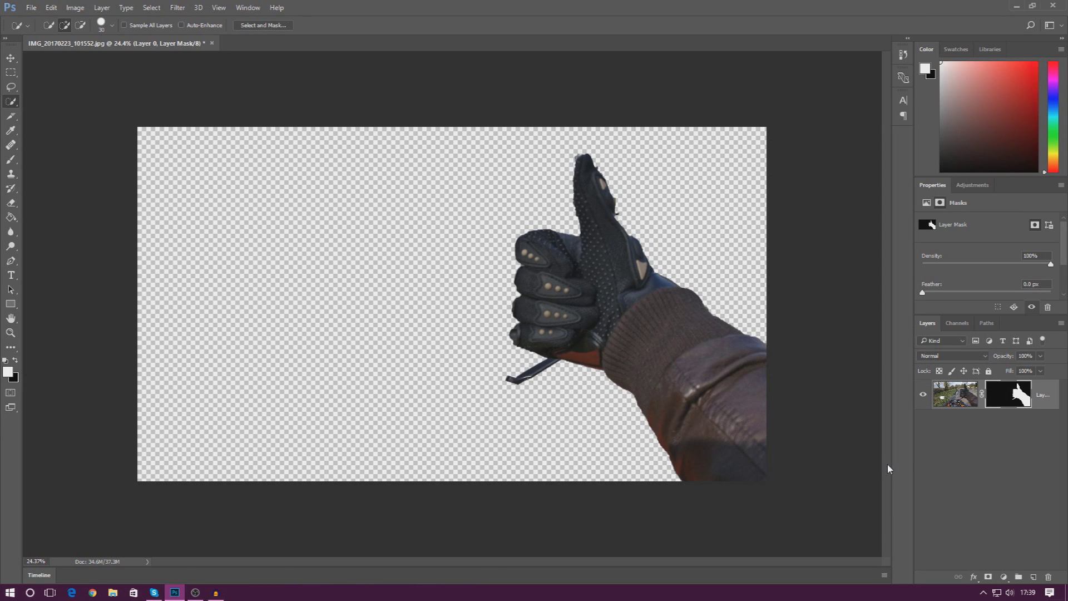
- Undo the layer mask made from the selection and deselect the hand
key("ctrl+z")
key("ctrl+d")
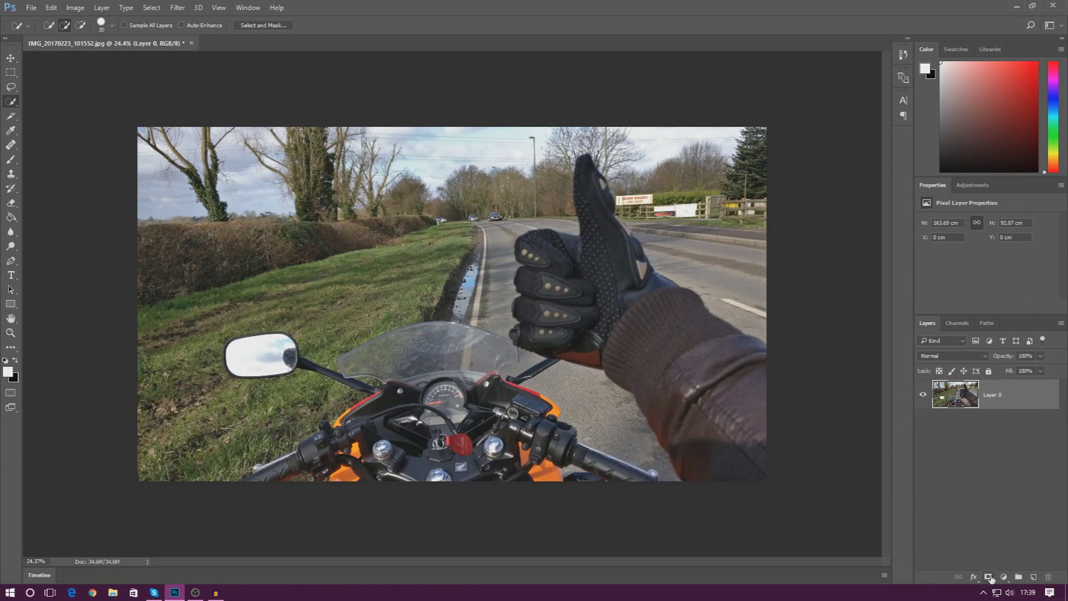
- Add a blank white layer mask to Layer 0 and quick-select the gloved hand and sleeve
left_click(988, 577)
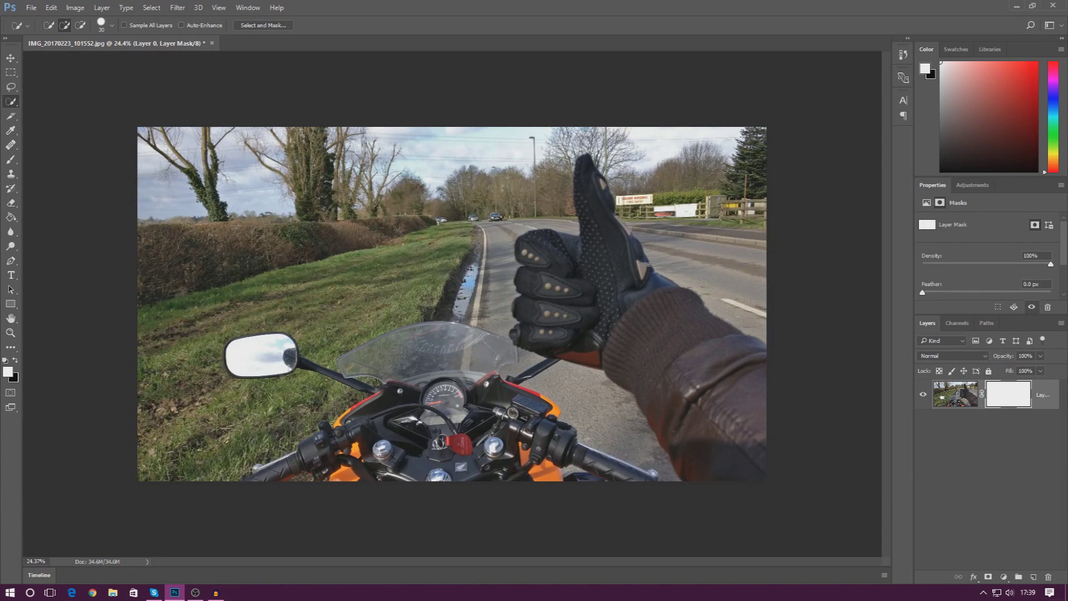
mouse_move(614, 239)
left_mouse_down()
mouse_move(584, 167)
mouse_move(589, 300)
mouse_move(520, 267)
mouse_move(517, 329)
left_mouse_up()
left_click(727, 437)
- Brush black on Layer 0's mask inside the selection to hide the whole hand and sleeve, and deselect
left_click(10, 162)
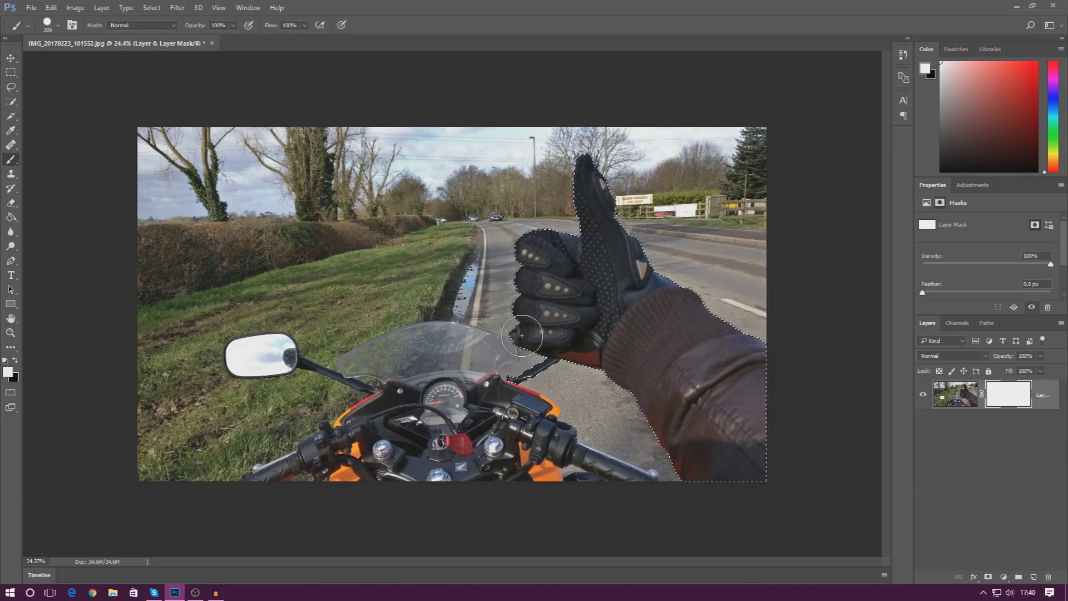
left_click(16, 360)
mouse_move(542, 265)
left_mouse_down()
mouse_move(801, 431)
mouse_move(674, 265)
left_mouse_up()
left_click_drag(565, 172, 799, 492)
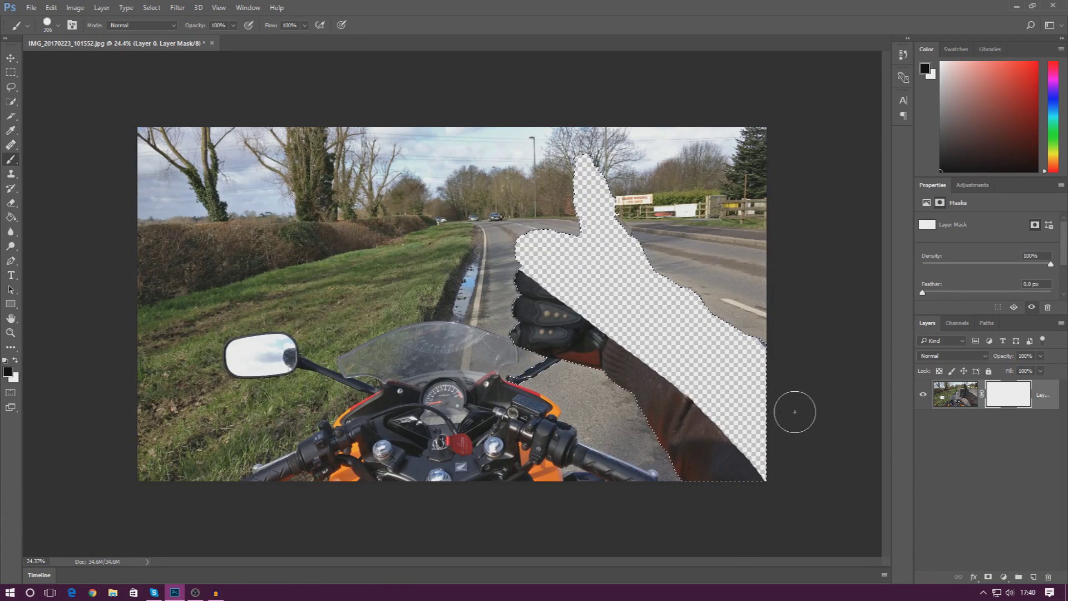
left_click_drag(662, 431, 729, 449)
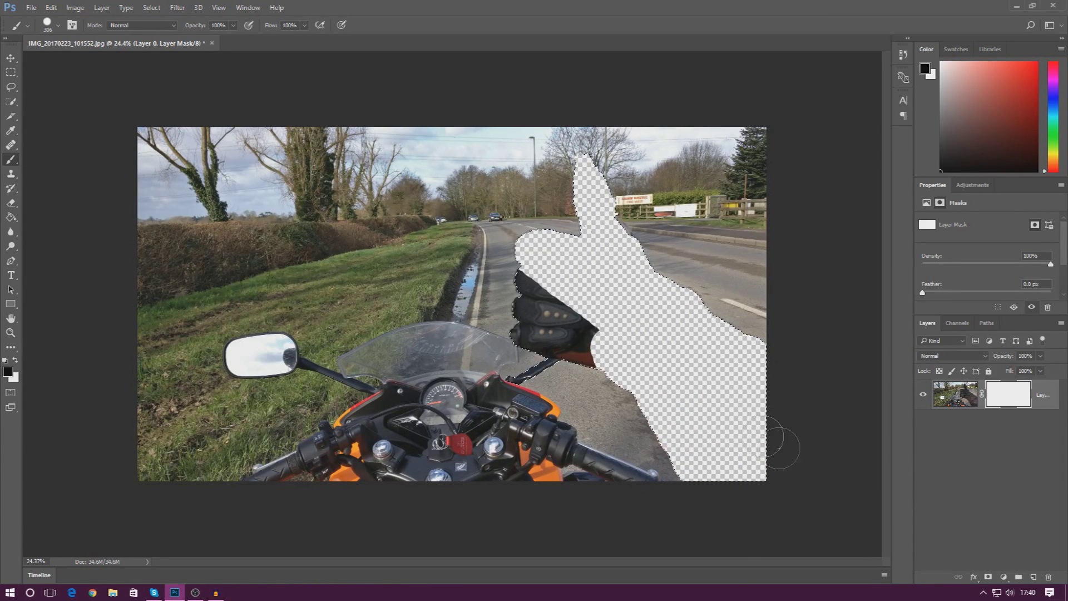
left_click_drag(538, 295, 530, 327)
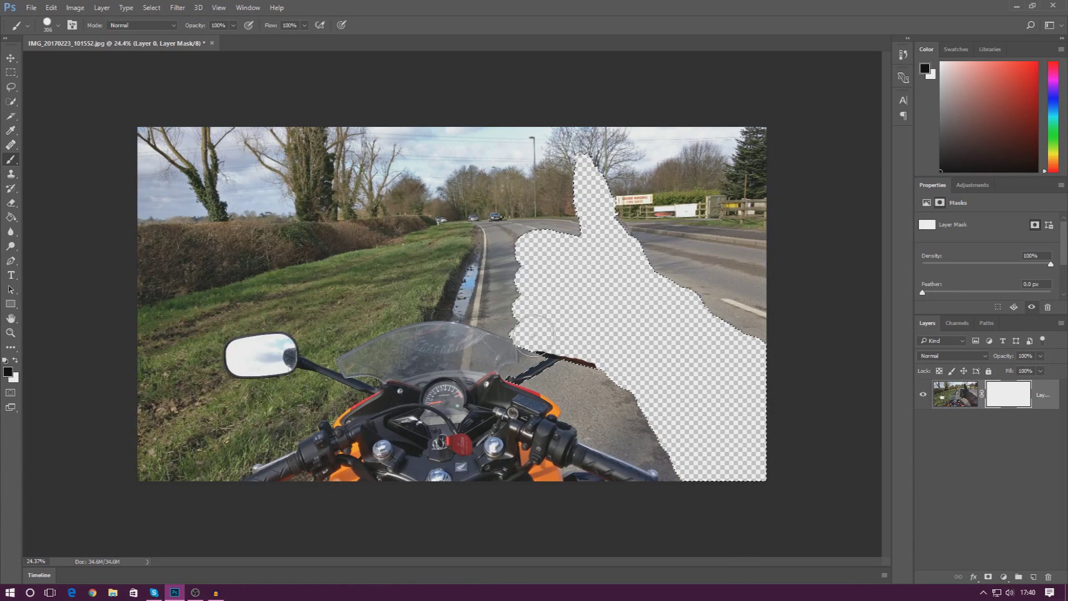
left_click_drag(552, 334, 593, 365)
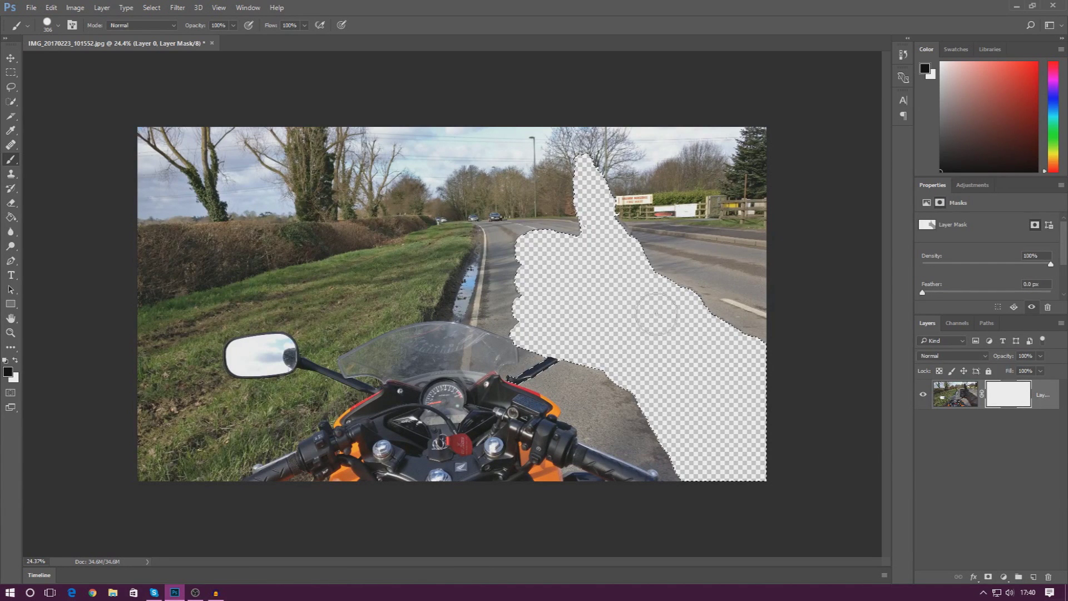
key("ctrl+d")
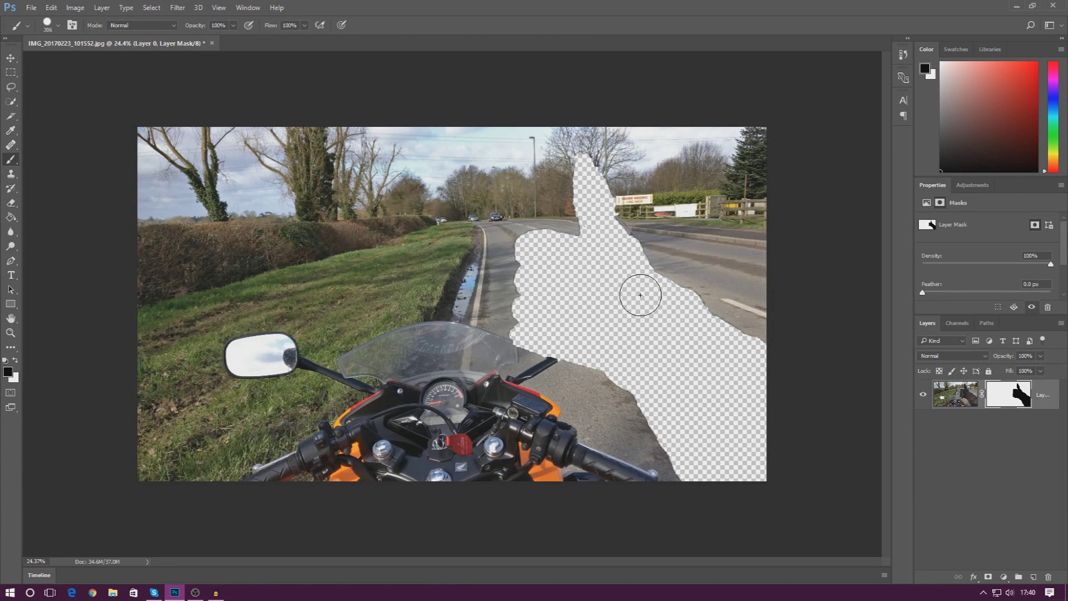
- Delete the layer mask from Layer 0
right_click(1006, 388)
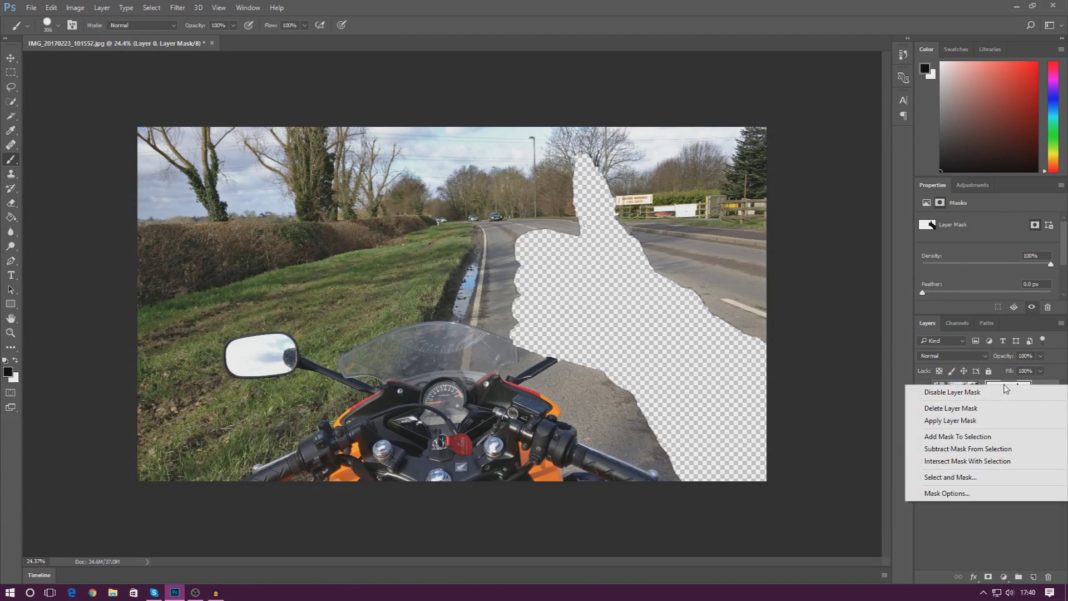
left_click(988, 510)
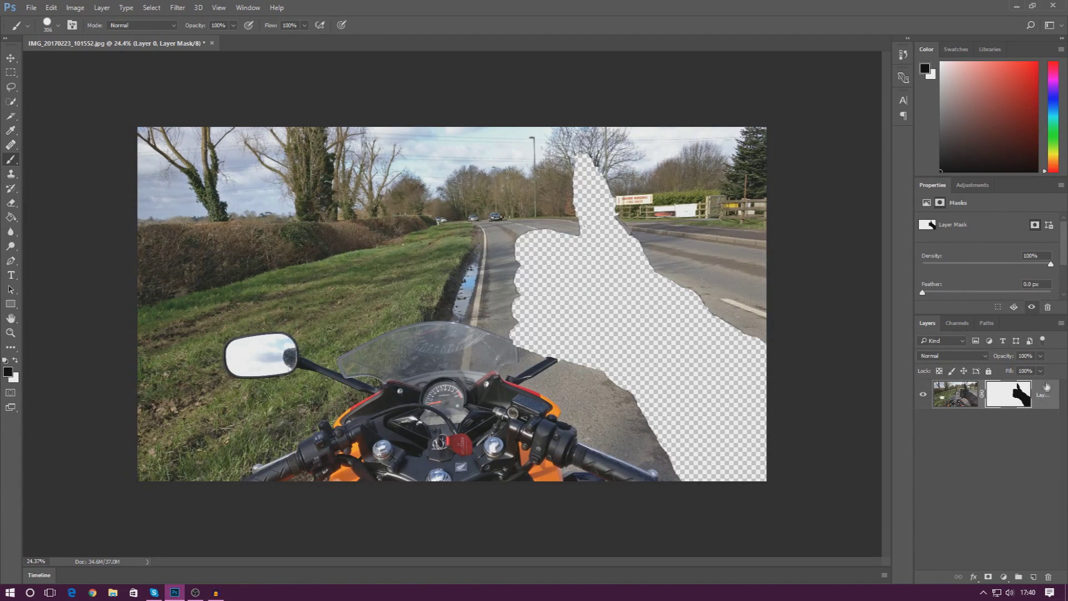
right_click(1016, 399)
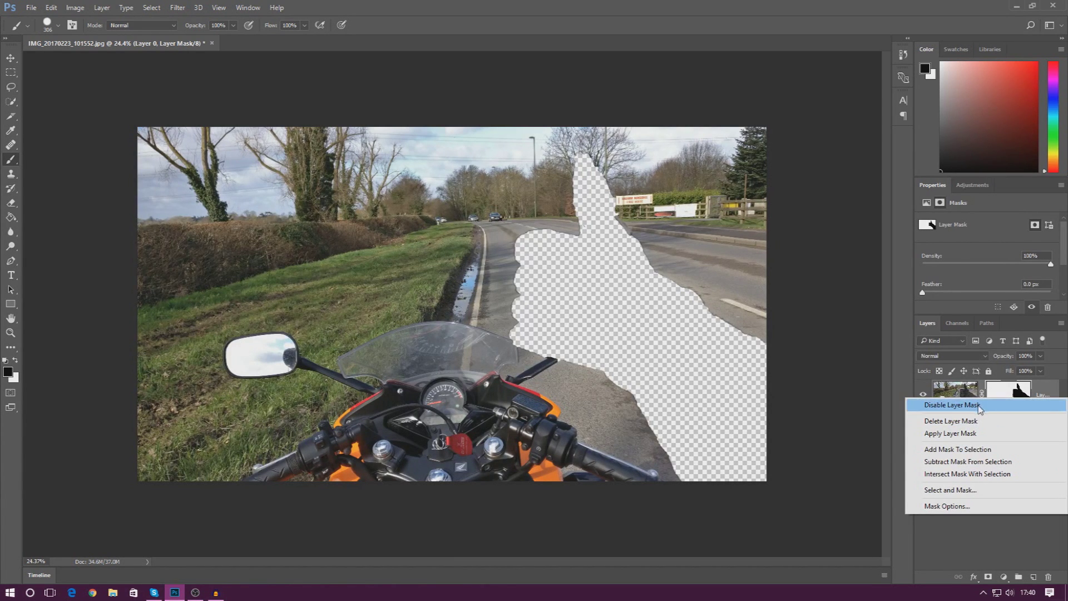
left_click(975, 420)
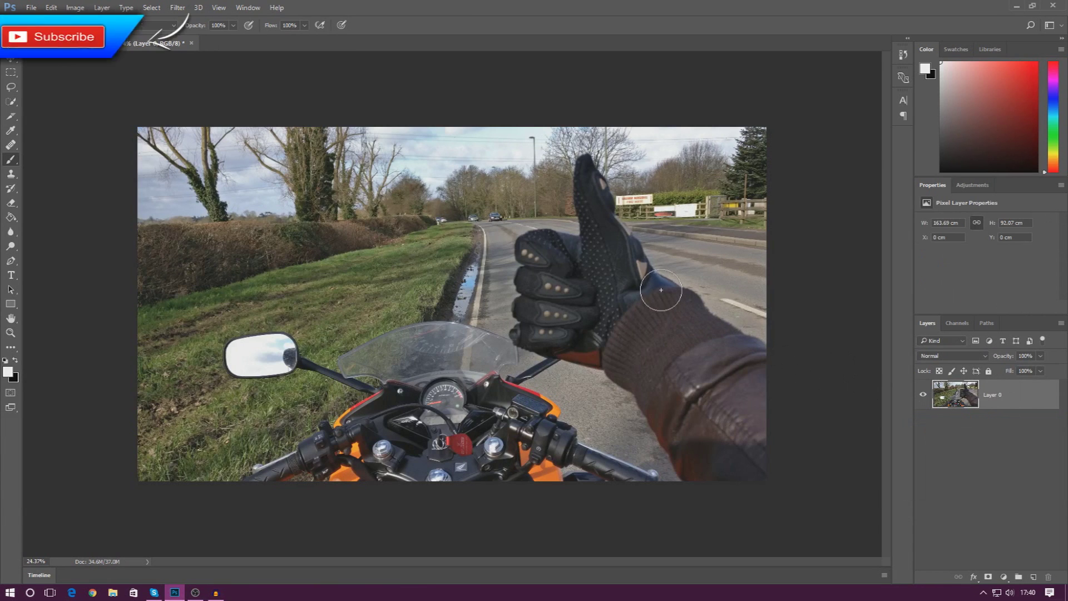